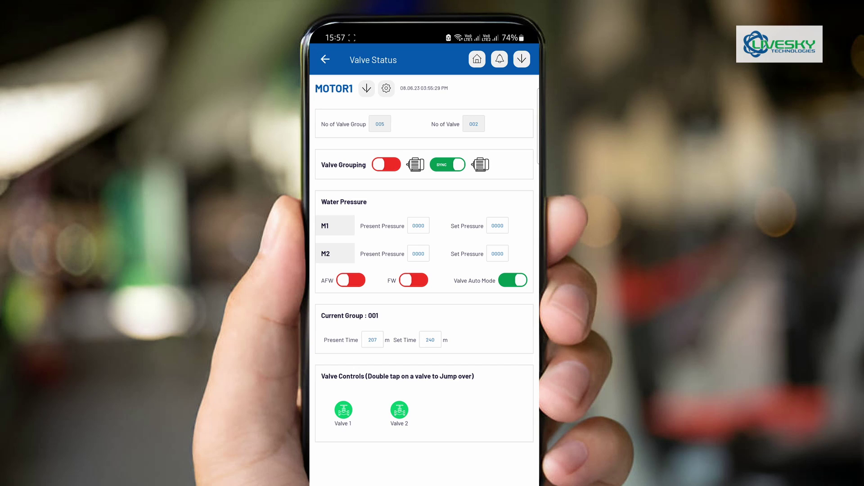
left_click(399, 410)
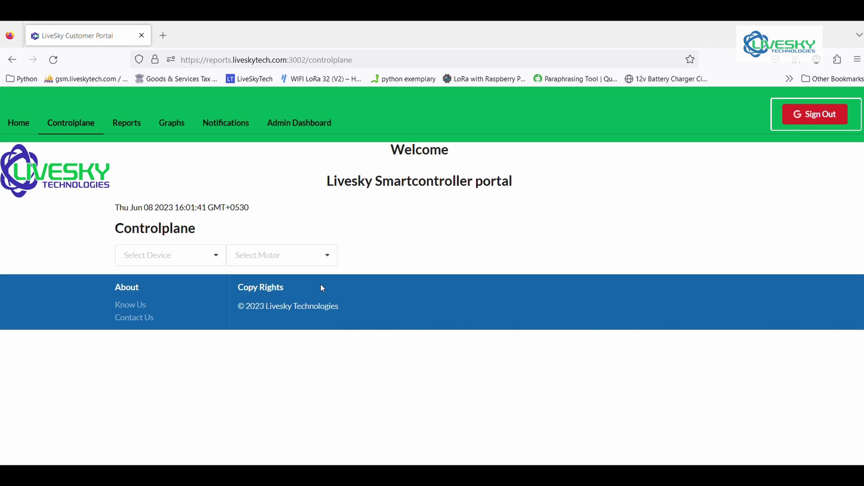
View the portal's home page, and open the Controlplane for MOTOR:01 of the Home device
left_click(19, 125)
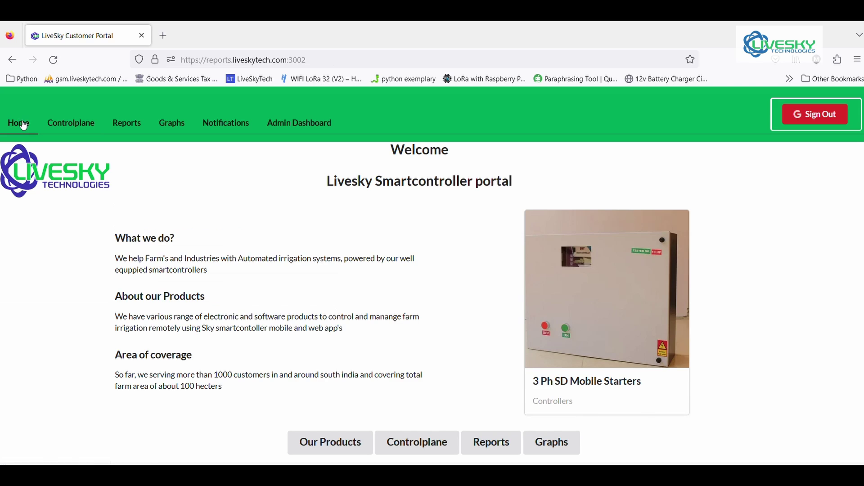
left_click(81, 129)
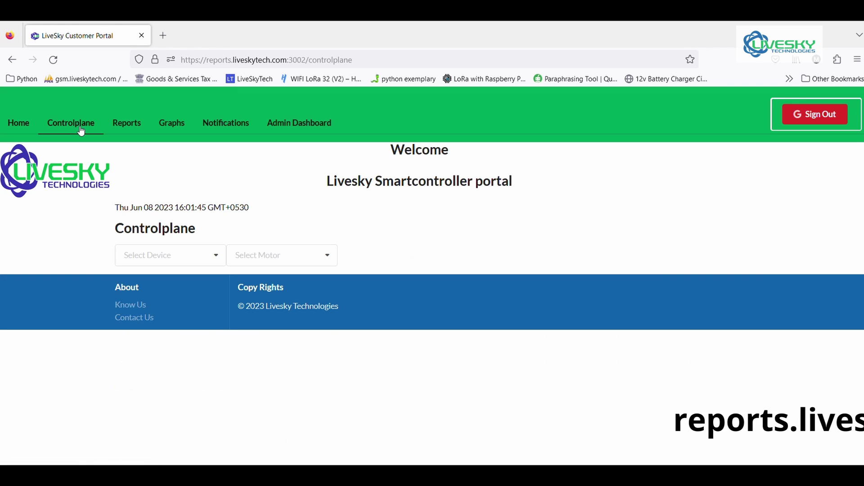
left_click(219, 258)
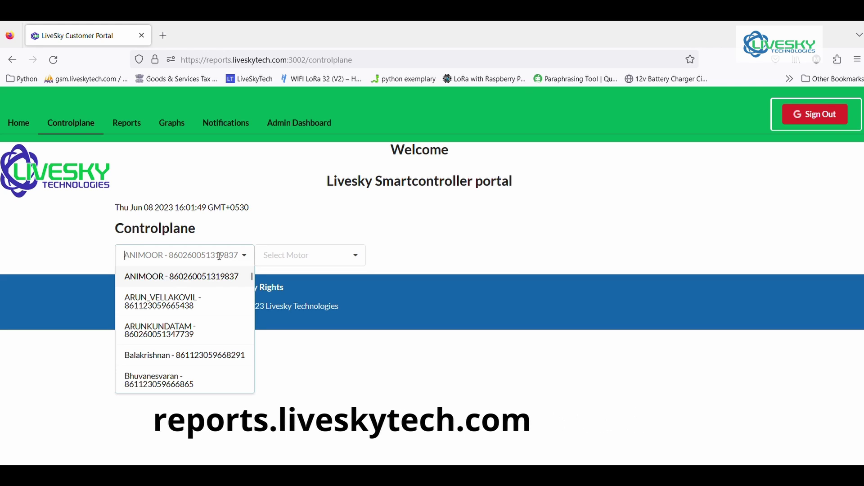
type("ho")
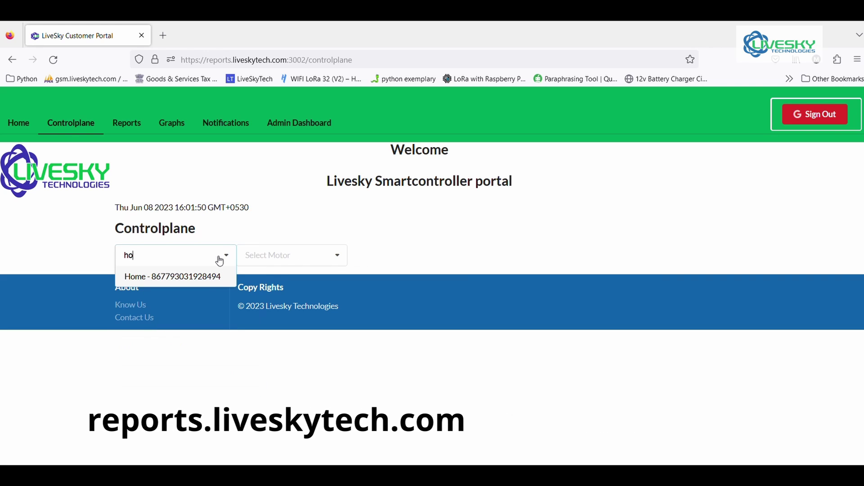
left_click(190, 281)
left_click(332, 266)
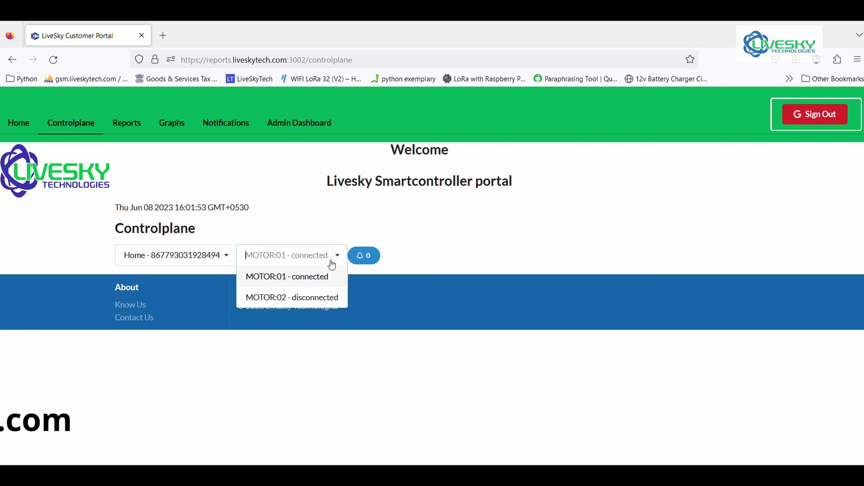
left_click(291, 278)
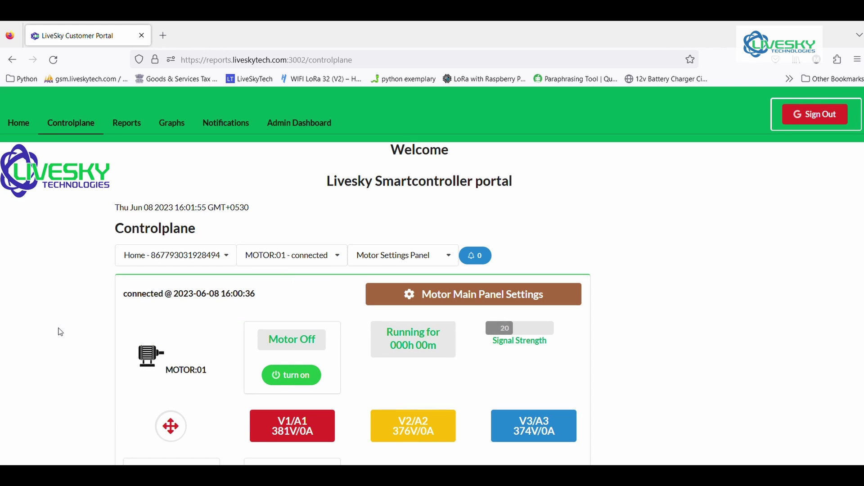
Examine MOTOR:01's main panel, Amps/Volts settings and Timer settings down to the Repeat Clock section
scroll(61, 333, "down", 3)
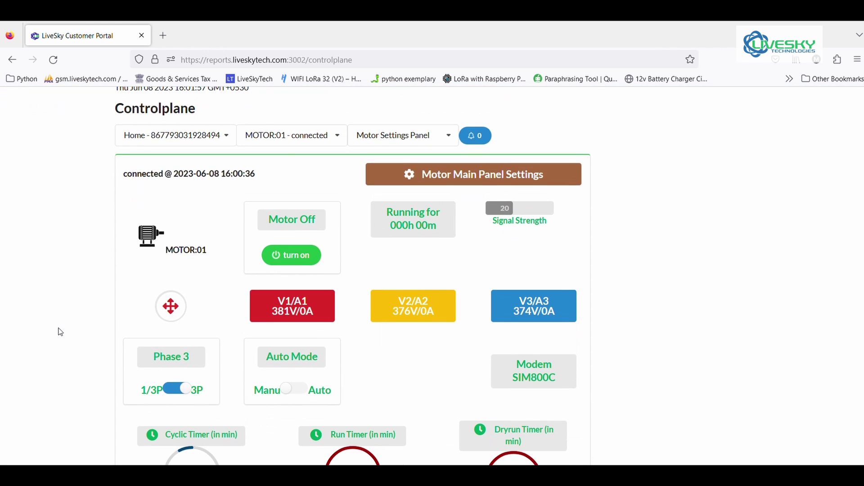
scroll(61, 333, "down", 1)
scroll(61, 333, "down", 2)
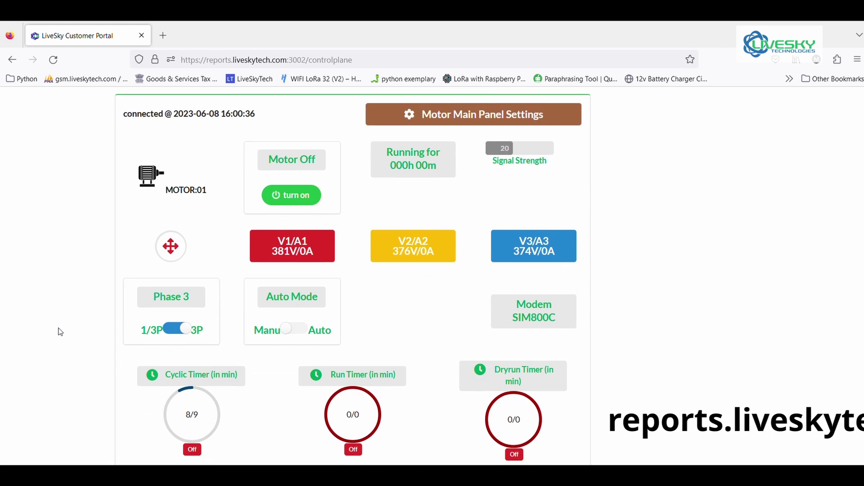
scroll(61, 333, "down", 3)
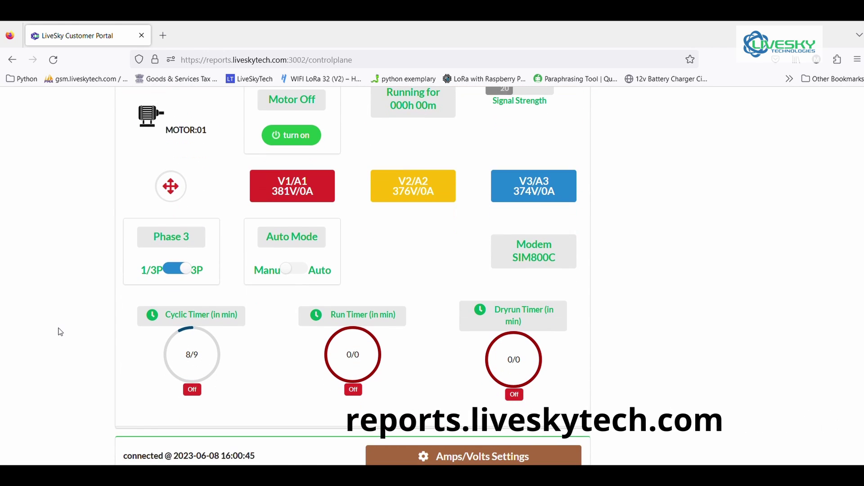
scroll(61, 332, "down", 3)
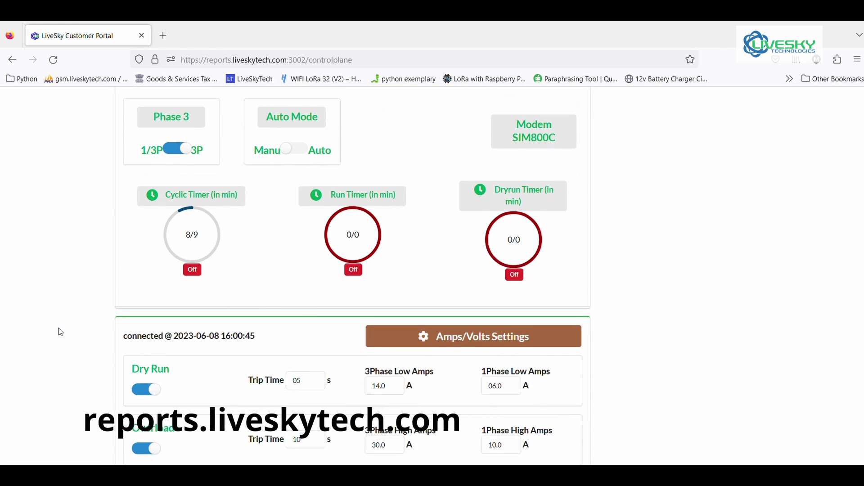
scroll(61, 333, "down", 4)
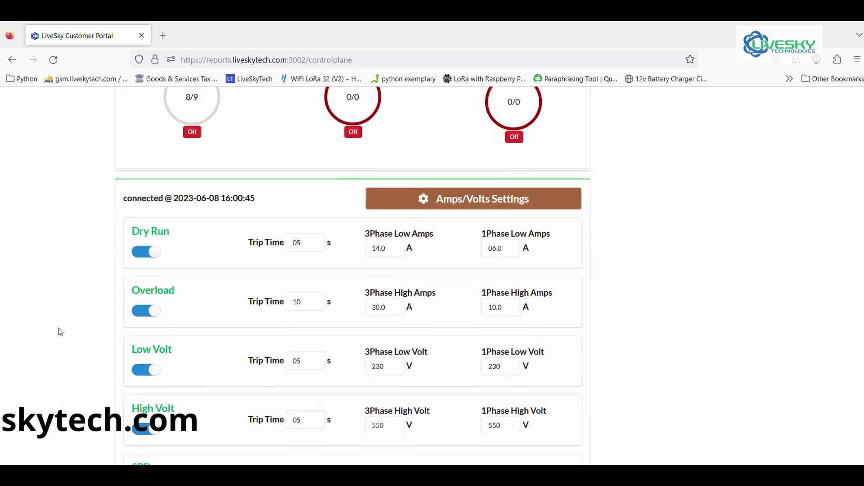
scroll(61, 333, "down", 2)
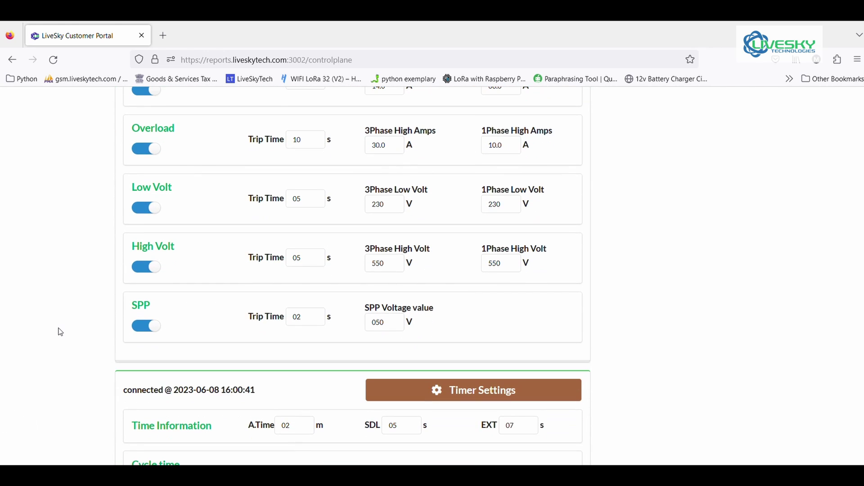
scroll(61, 332, "down", 5)
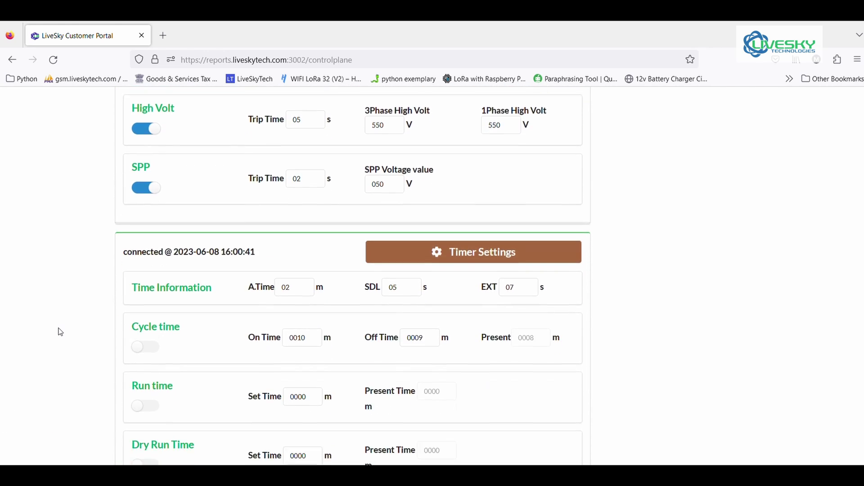
scroll(61, 332, "down", 6)
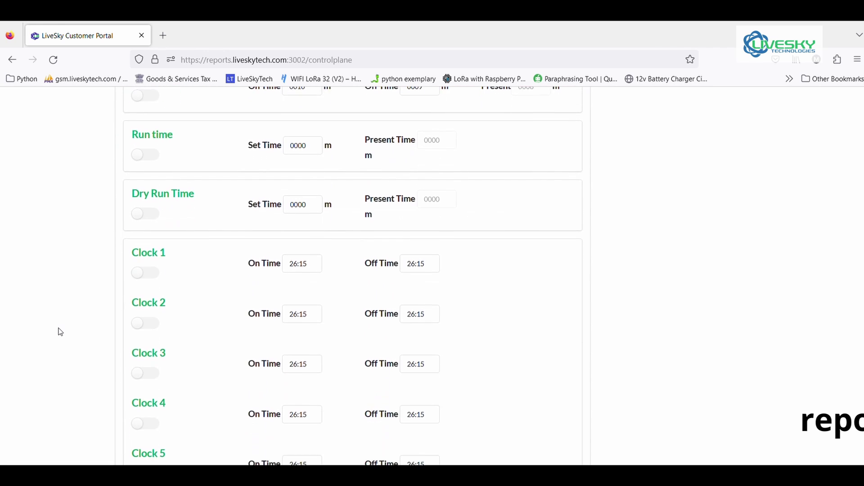
scroll(60, 332, "down", 2)
scroll(61, 332, "up", 3)
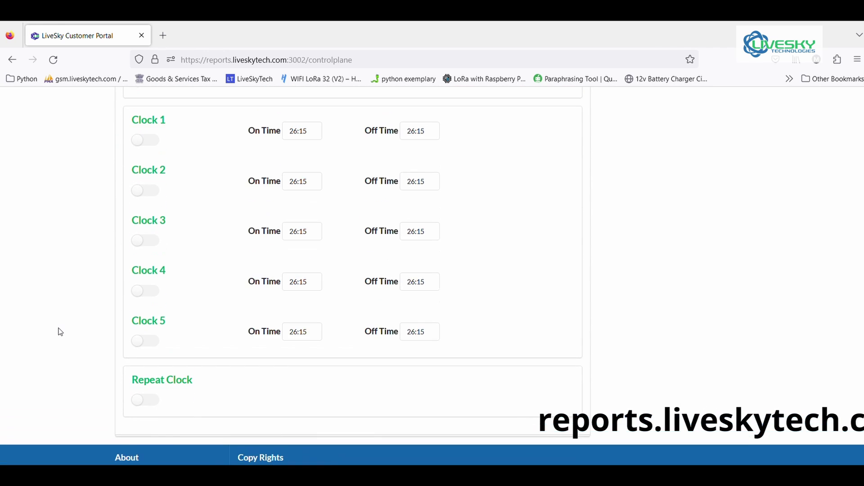
scroll(61, 333, "up", 15)
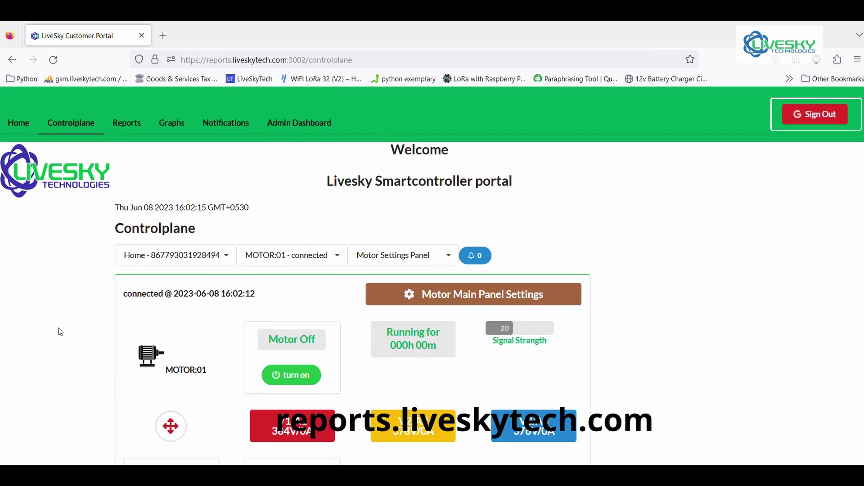
Look at the Reports page, and plot the graphs for the Home device's MOTOR:01 over 6 days
left_click(126, 126)
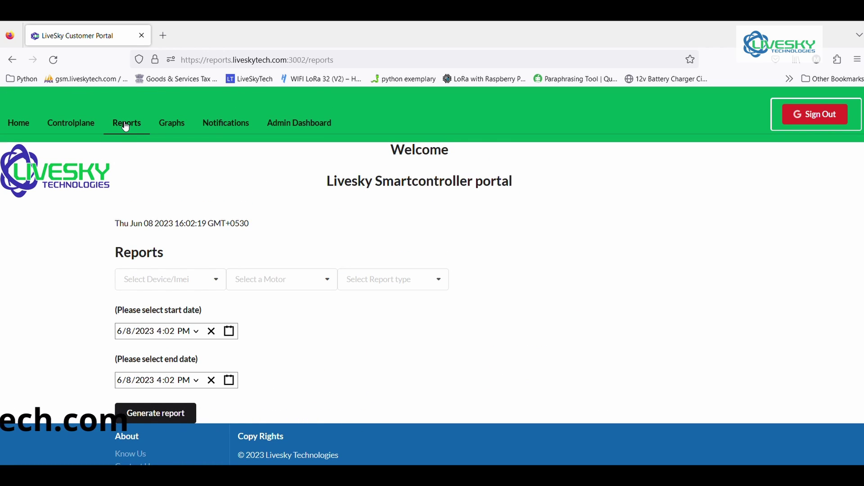
left_click(181, 128)
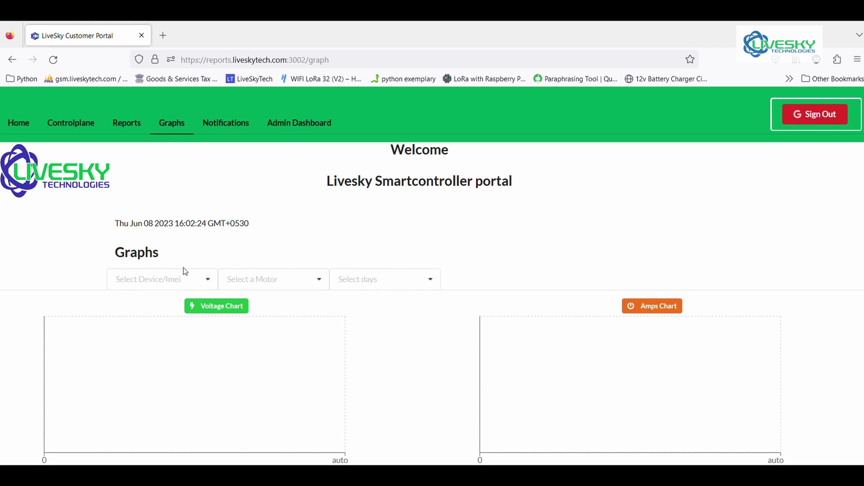
left_click(201, 285)
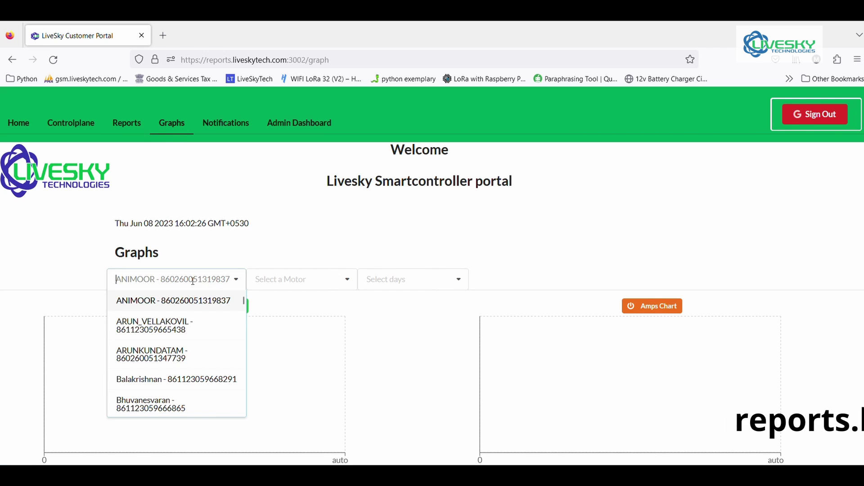
type("ho")
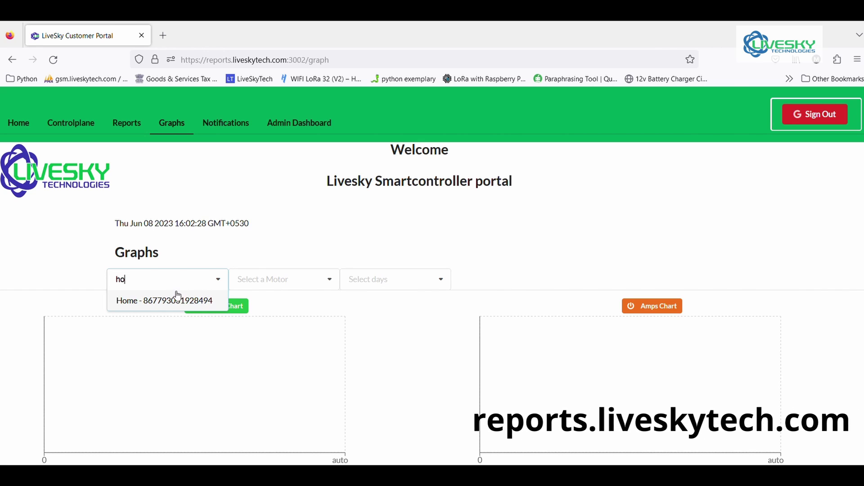
left_click(166, 302)
left_click(331, 281)
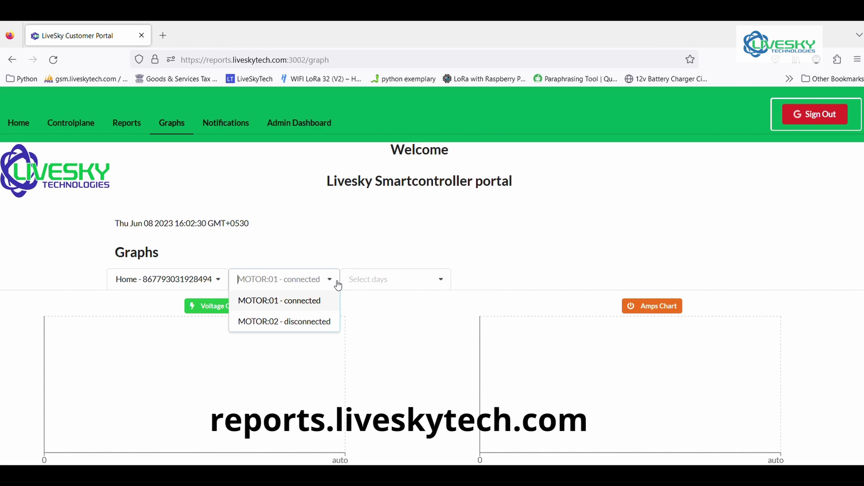
left_click(310, 300)
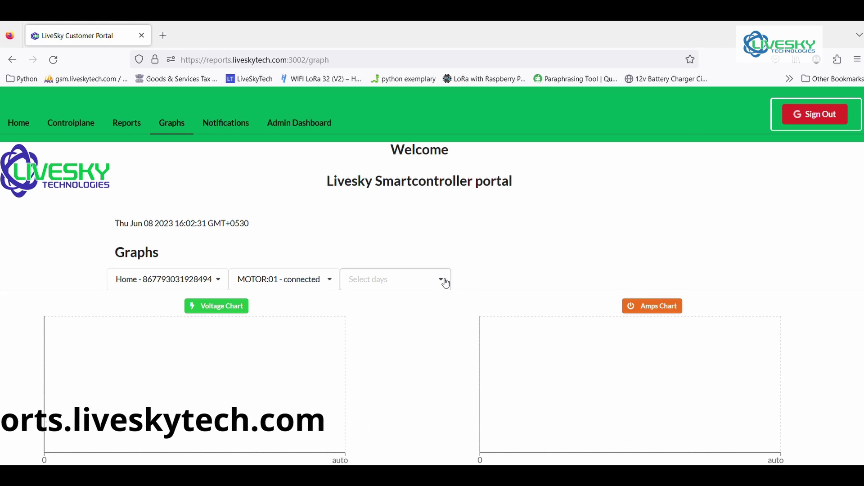
left_click(444, 282)
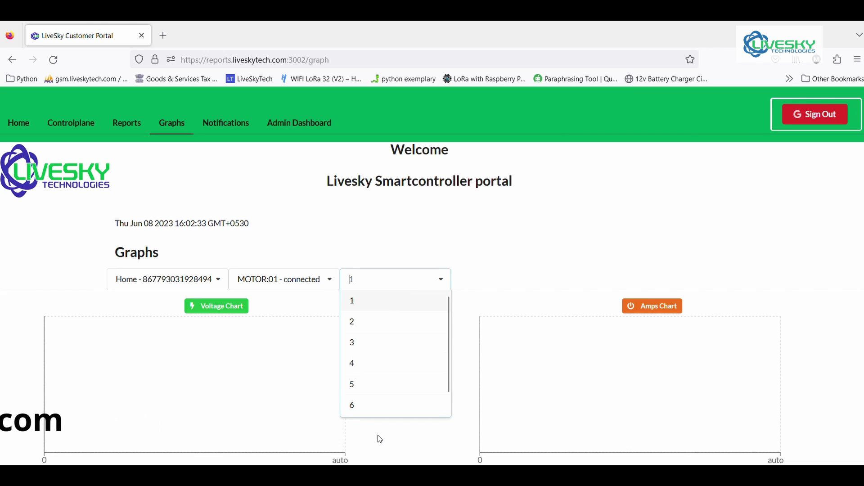
left_click(363, 410)
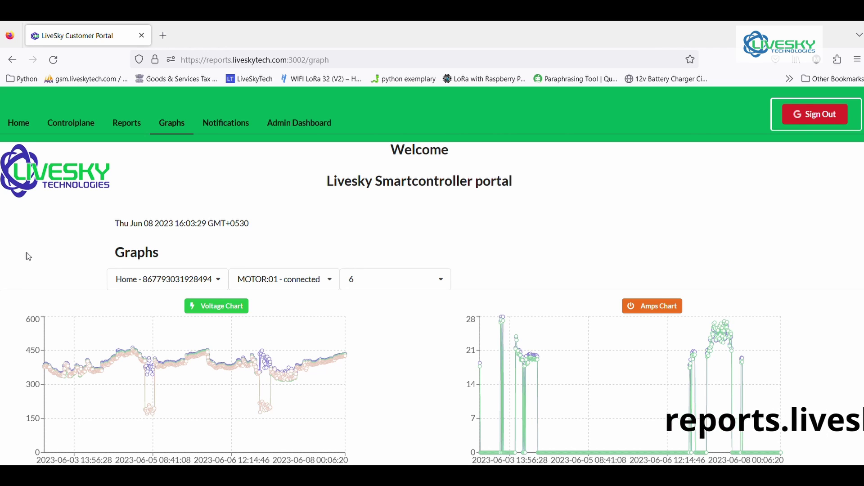
Examine the voltage, amps, error voltage, error amps and signal strength charts for MOTOR:01
scroll(28, 256, "down", 4)
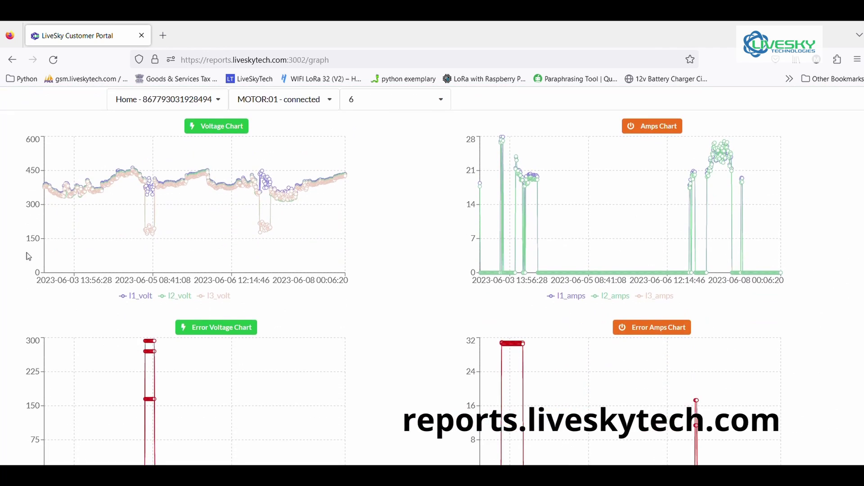
scroll(28, 257, "down", 3)
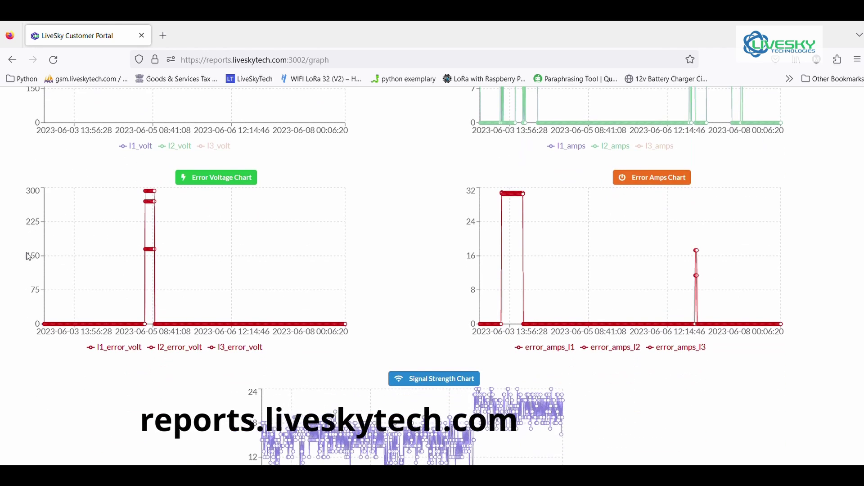
scroll(28, 256, "down", 3)
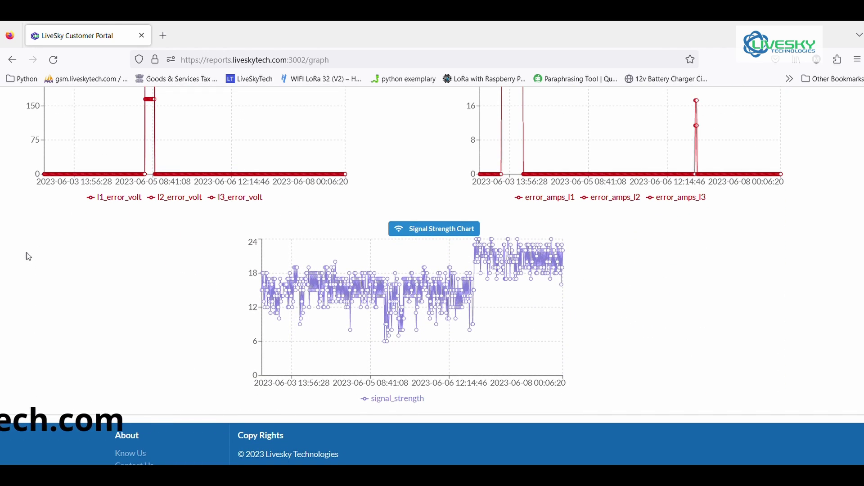
scroll(27, 253, "down", 1)
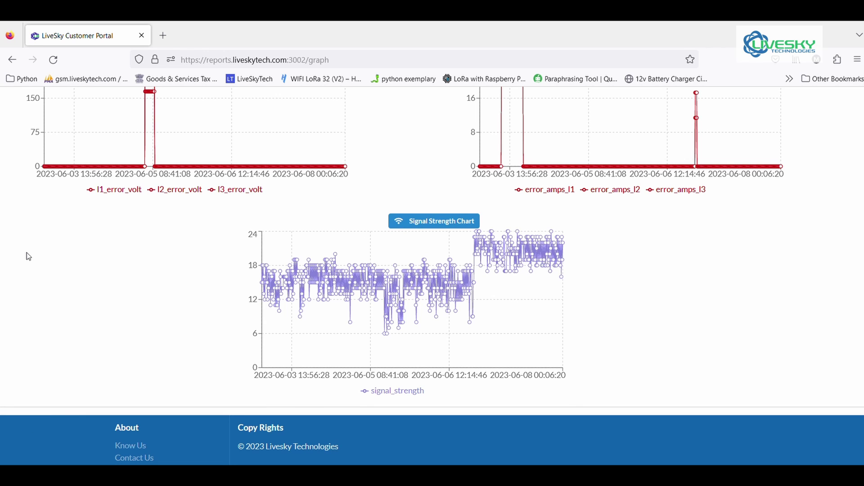
scroll(27, 254, "up", 3)
scroll(27, 256, "up", 5)
scroll(27, 254, "up", 3)
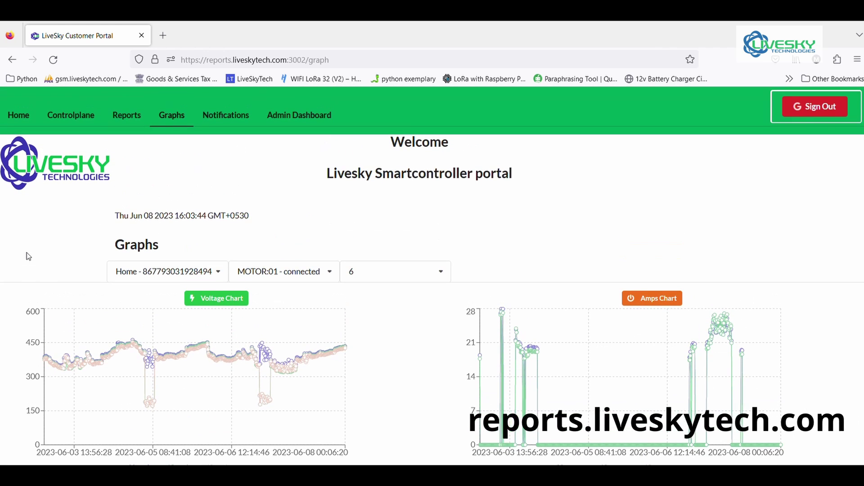
scroll(28, 257, "up", 1)
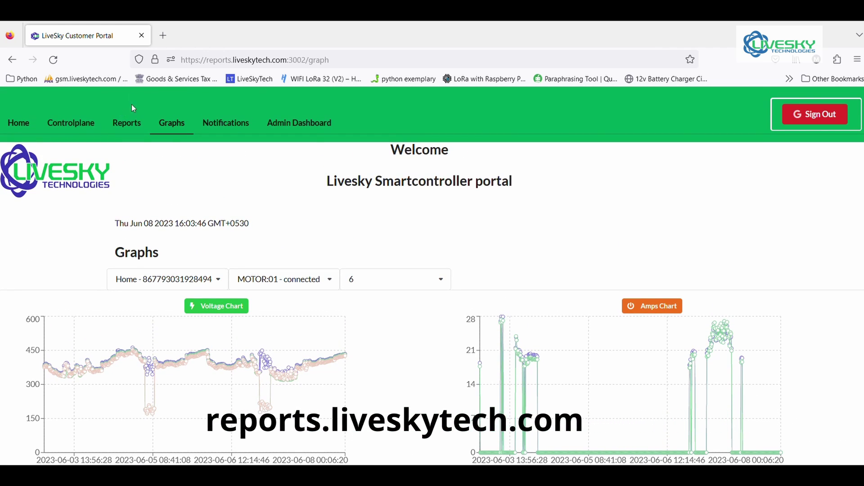
Set up a report for the Home device's MOTOR:01 with the report type valve_report
left_click(125, 122)
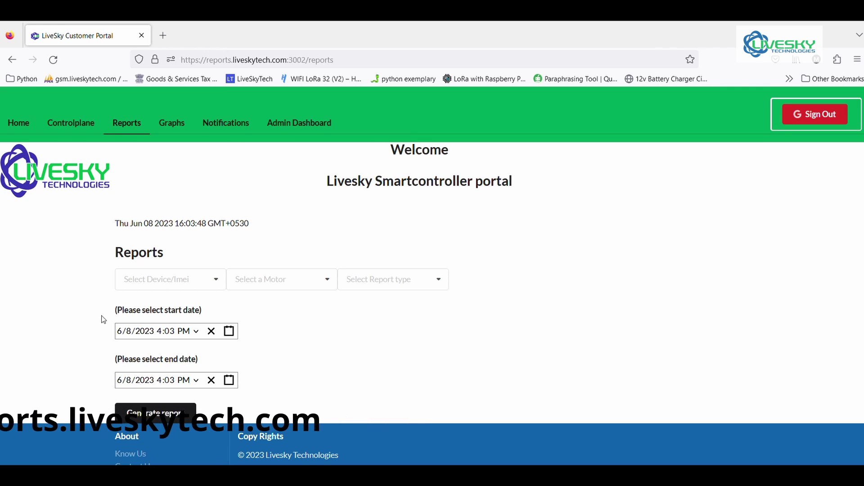
left_click(220, 285)
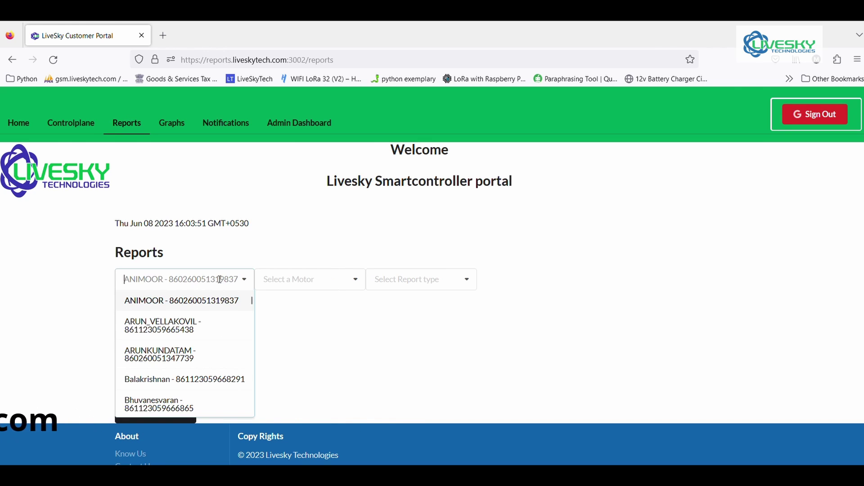
type("ho")
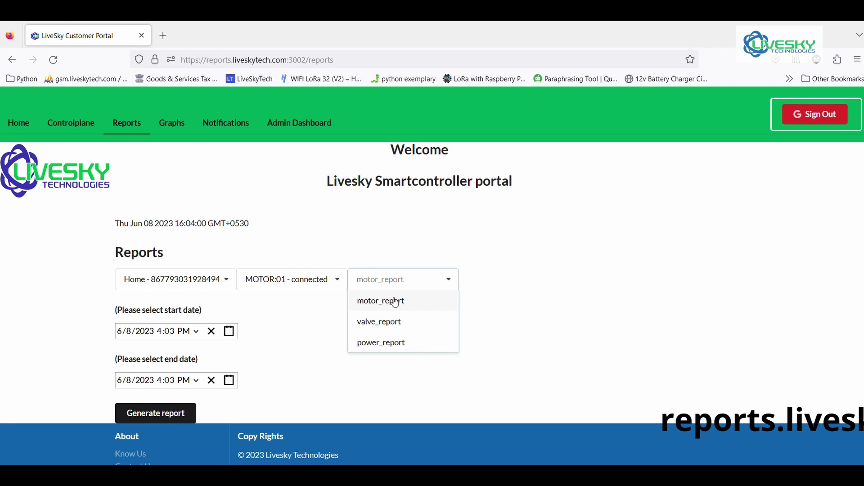
left_click(388, 324)
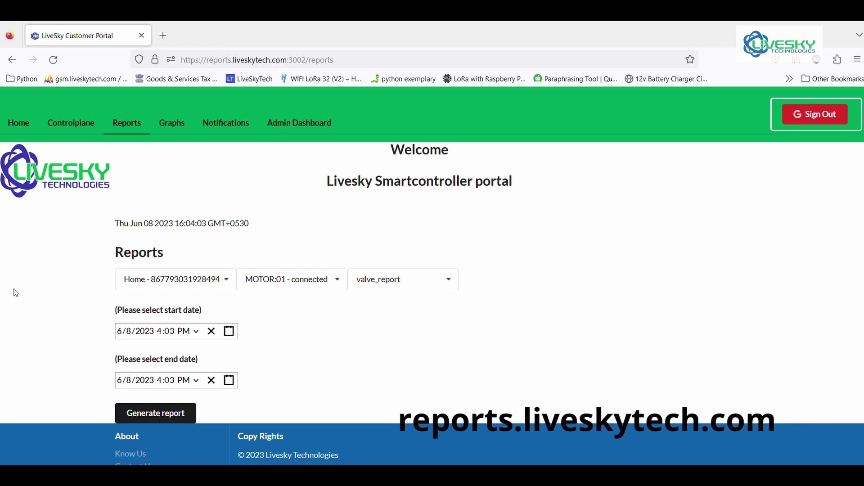
Set the report's start date to 5/10/2023 and generate the valve report
scroll(1, 284, "down", 1)
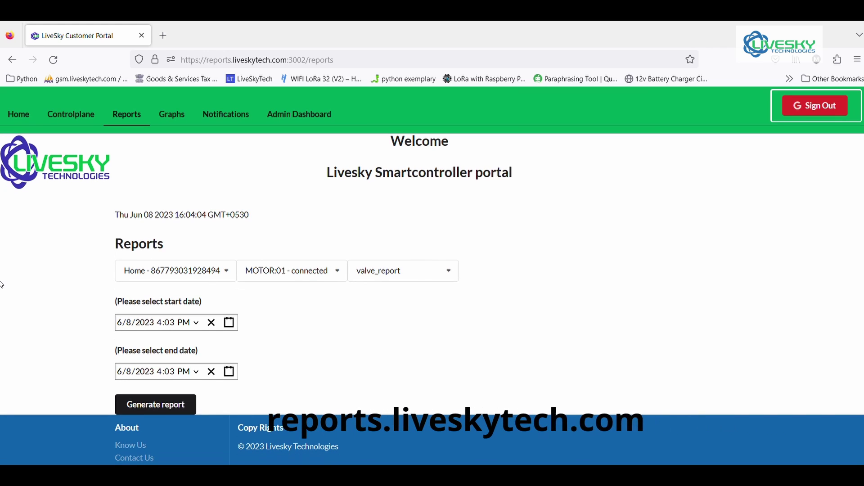
left_click(229, 323)
left_click(155, 186)
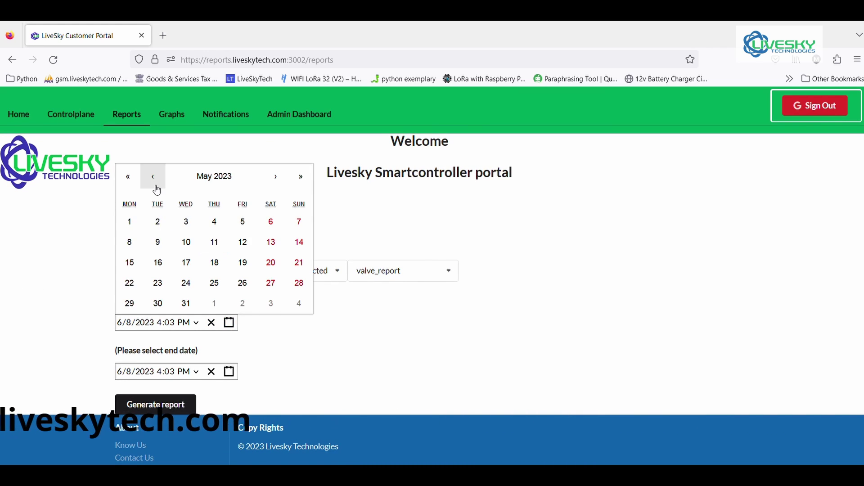
left_click(187, 185)
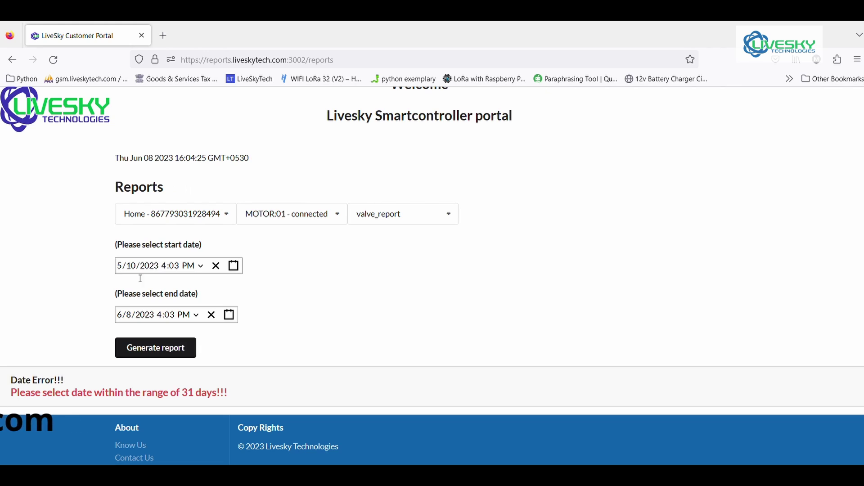
left_click(163, 348)
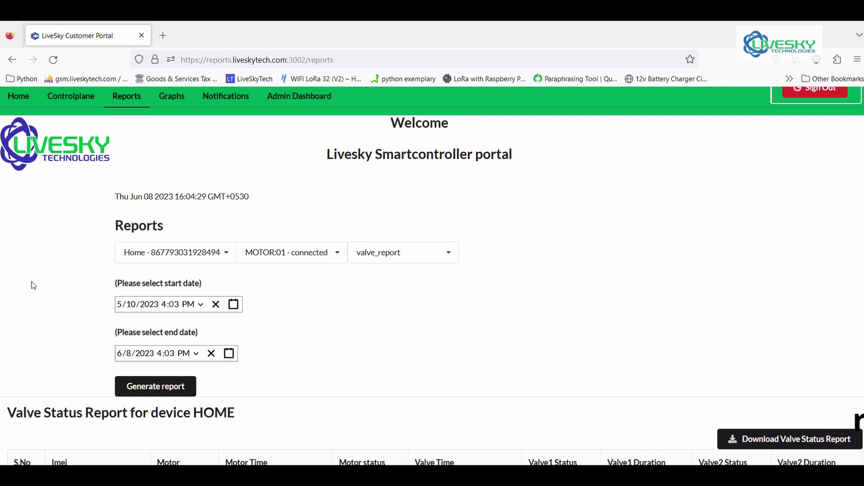
Look over the generated valve status table and download it to the Desktop as the Excel file HOME_Valve_Status_Report
scroll(32, 282, "down", 4)
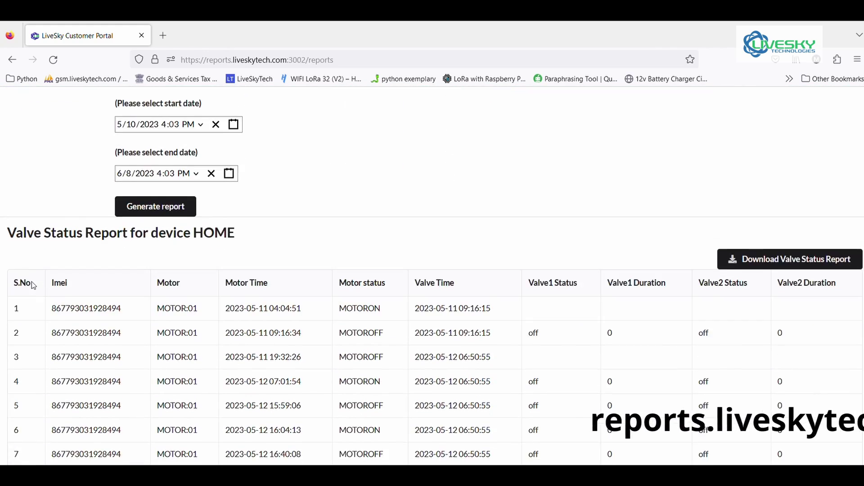
scroll(32, 282, "down", 1)
scroll(33, 285, "down", 2)
scroll(33, 285, "down", 20)
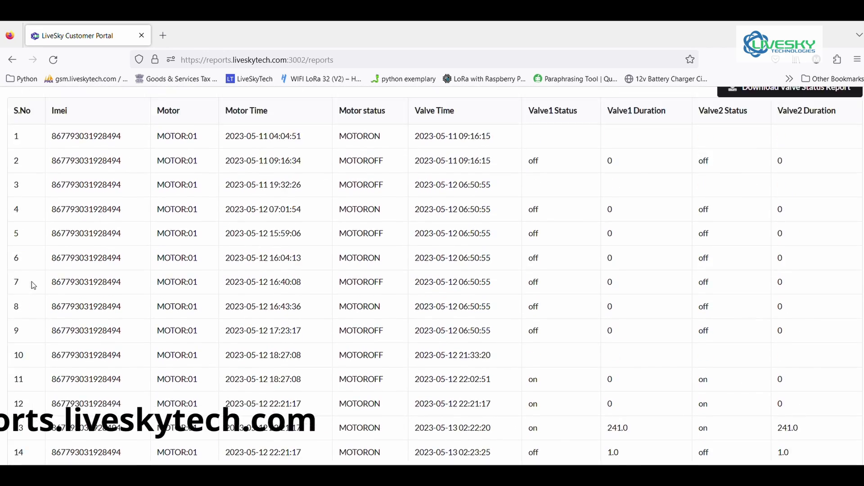
scroll(33, 285, "up", 5)
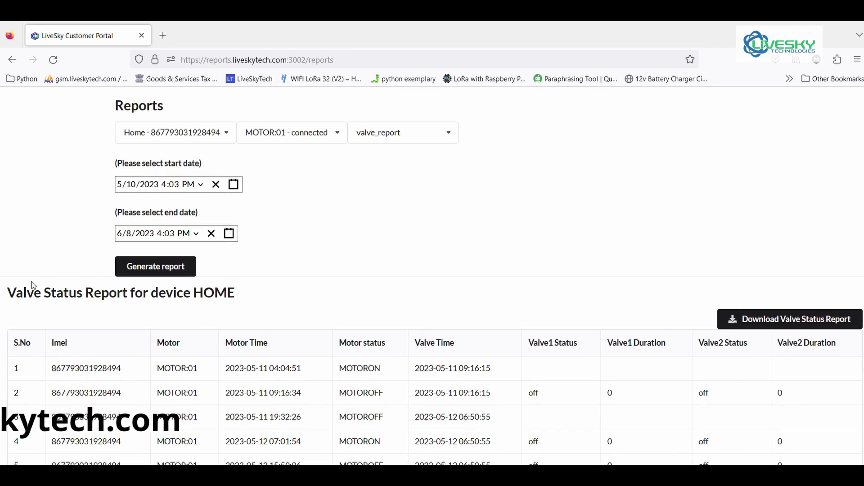
left_click(806, 323)
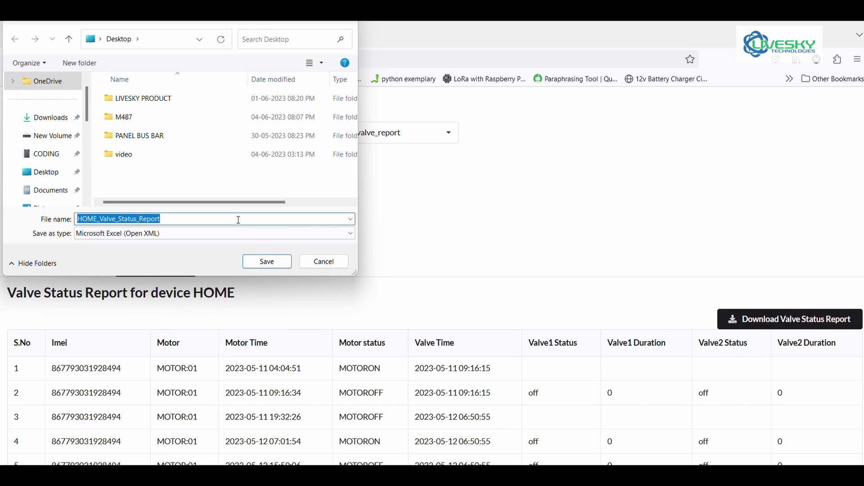
left_click(42, 178)
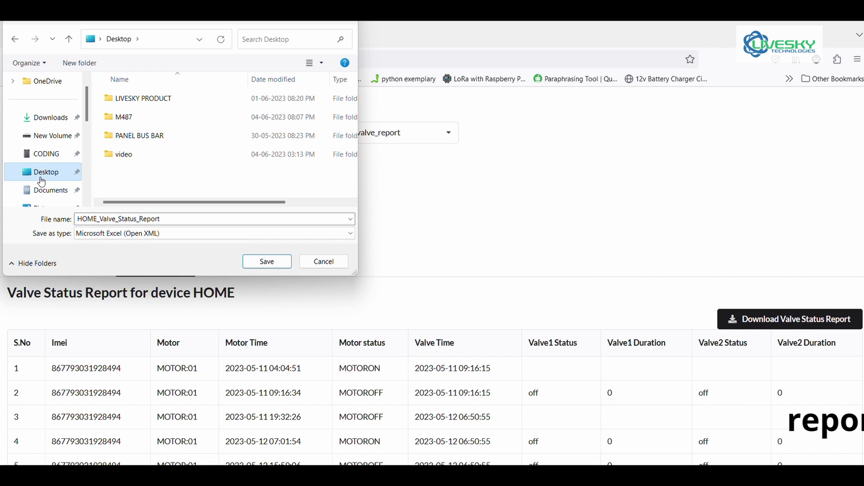
left_click(271, 265)
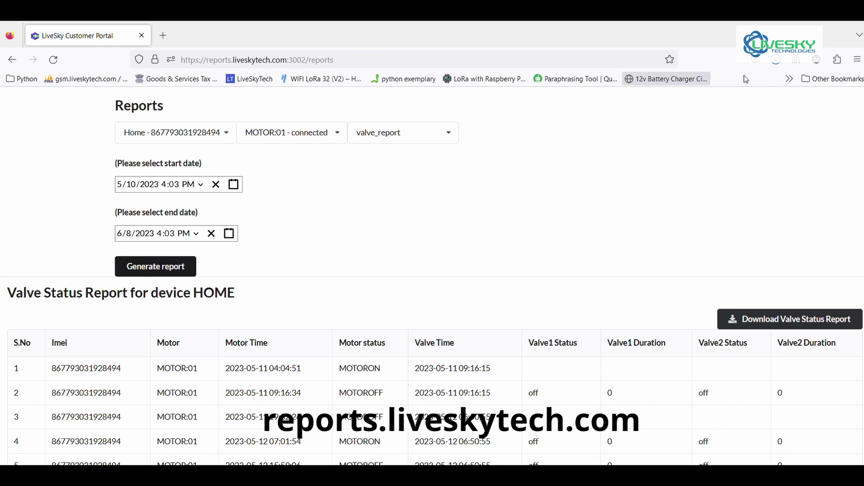
Open the downloaded HOME_Valve_Status_Report.xlsx in Excel, maximize its window and enable editing
left_click(775, 63)
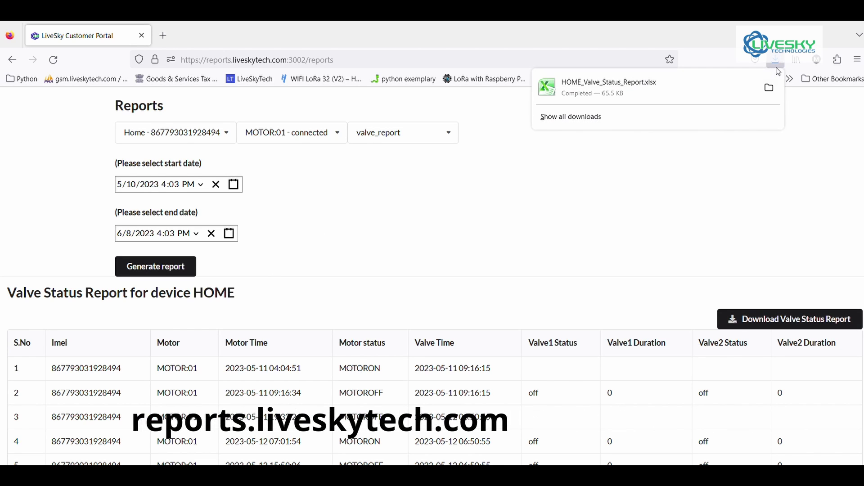
left_click(669, 88)
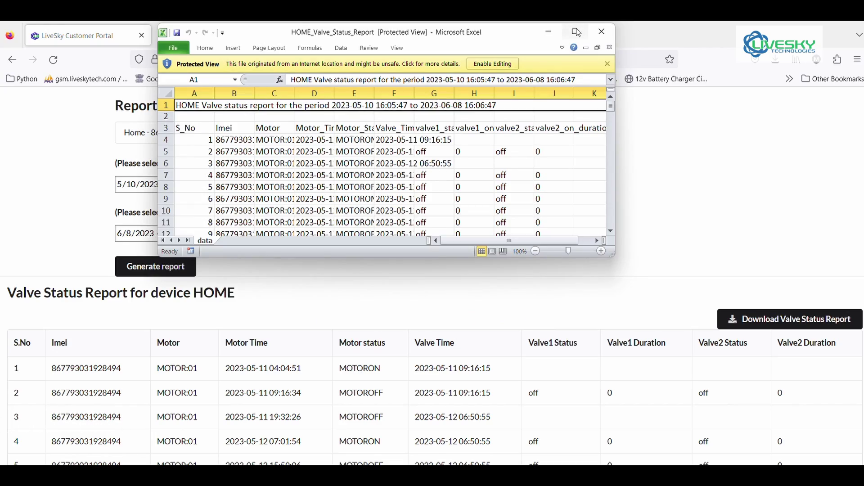
left_click(577, 33)
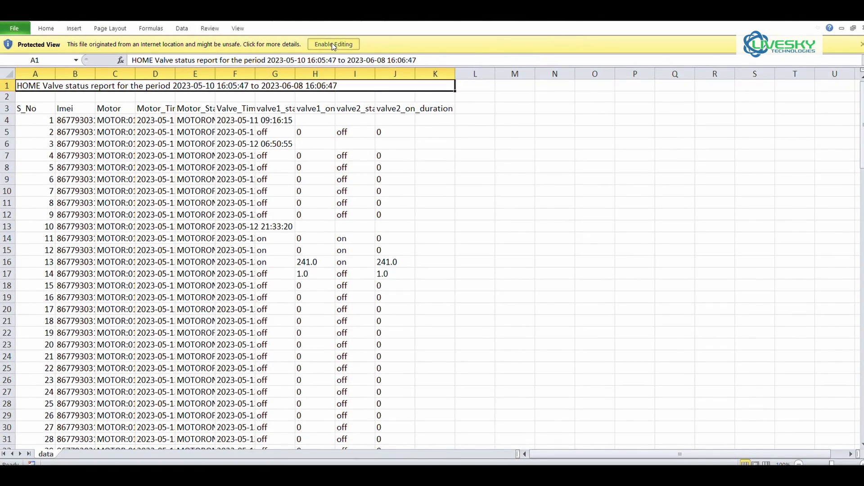
left_click(334, 44)
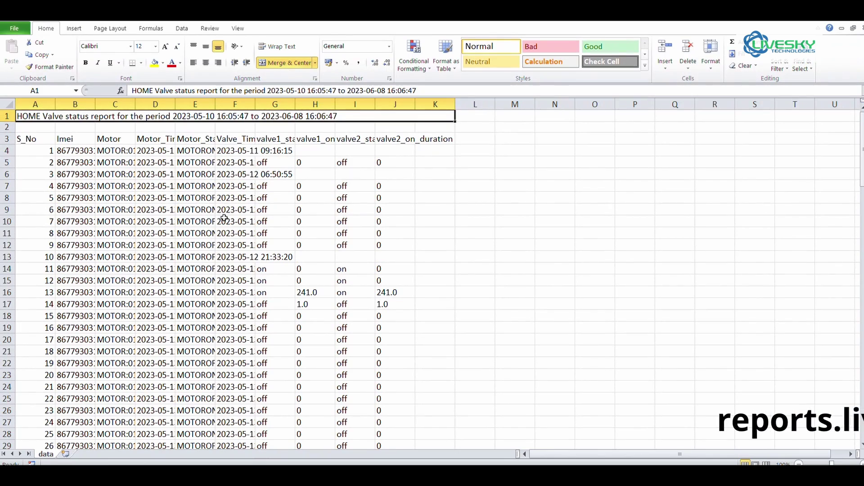
Examine the valve status rows in the workbook down to the duration totals at the end
left_click(223, 218)
key("Down")
key("Down")
key("Down")
key("Down")
key("Down")
key("Down")
key("Down")
key("Down")
key("Down")
key("Down")
key("Down")
key("Down")
key("Down")
key("Down")
key("Down")
key("Down")
key("Down")
key("Down")
key("Down")
key("Down")
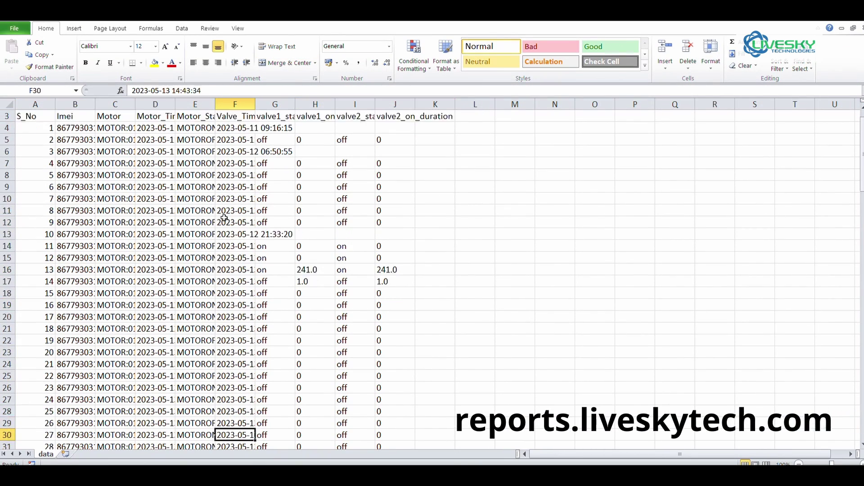
key("Down")
key("Down")
key("Down")
key("Down")
key("Down")
key("Down")
key("Down")
key("Down")
key("Down")
key("Down")
key("Down")
key("Down")
key("Down")
key("Down")
key("Down")
key("Down")
key("Down")
key("Down")
key("Down")
key("Down")
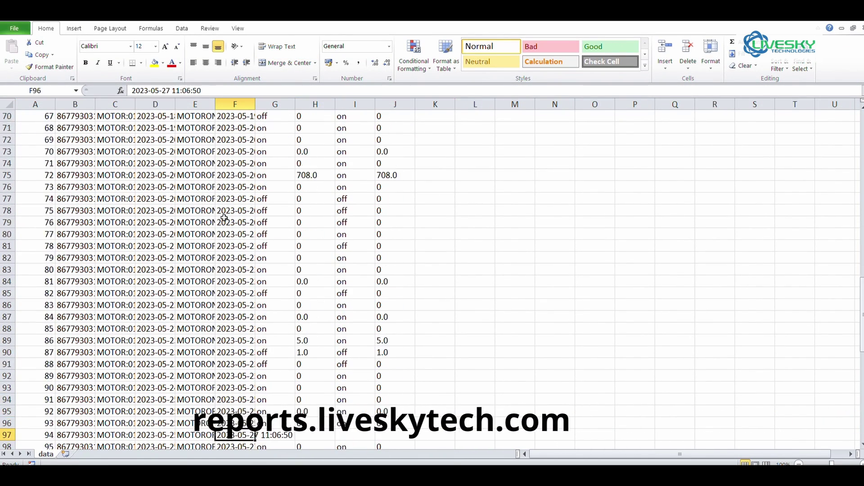
key("Down")
key("Down")
key("Down")
key("Down")
key("Down")
key("Down")
key("Down")
key("Down")
key("Down")
key("Down")
key("Down")
key("Down")
key("Down")
key("Down")
key("Down")
key("Down")
key("Down")
key("Down")
key("Down")
key("Down")
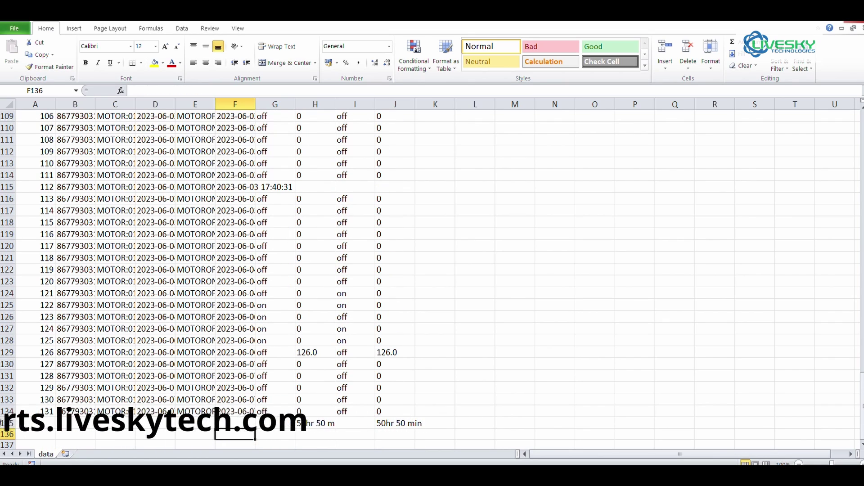
Switch back to the browser and show the Valve Settings Panel for the Home device's MOTOR:01 on the Controlplane page
key("alt+Tab")
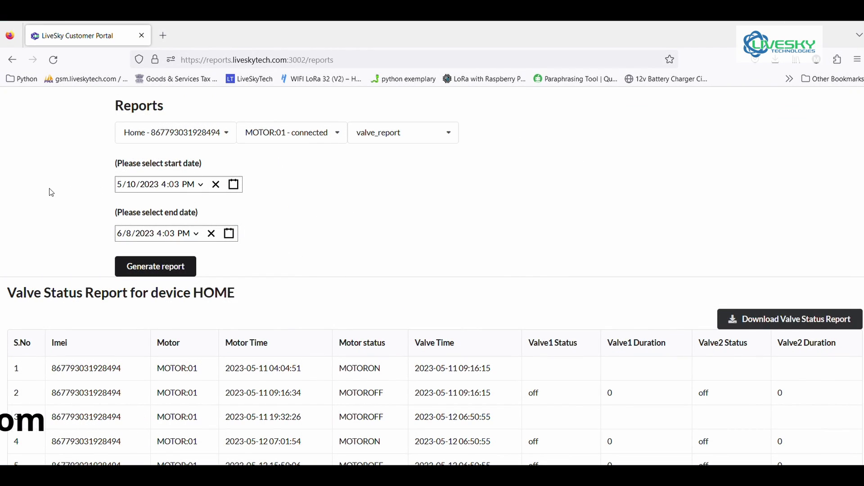
scroll(51, 193, "up", 4)
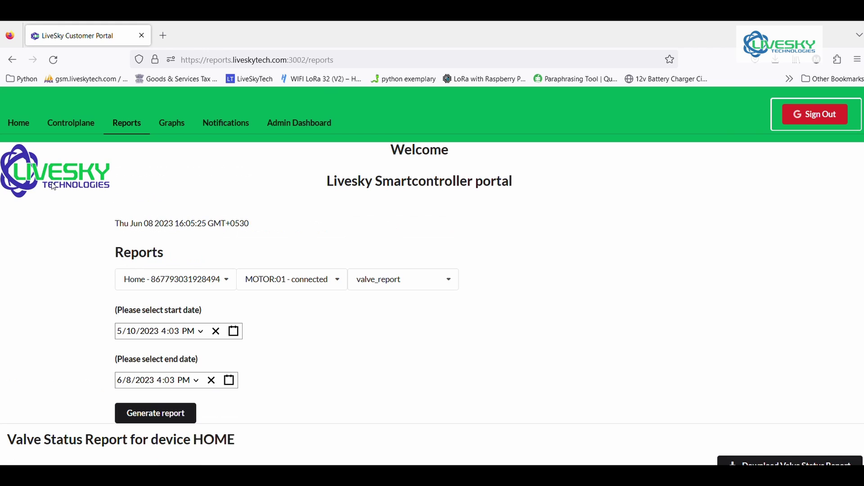
left_click(87, 132)
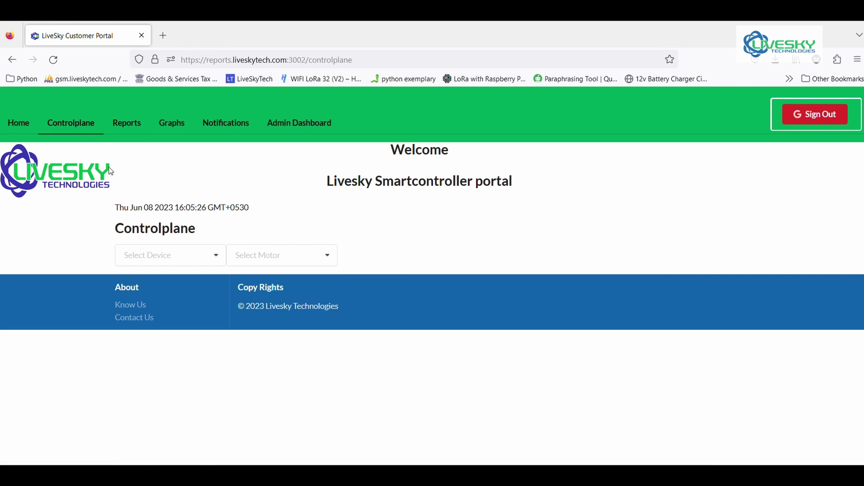
left_click(182, 257)
type("ho")
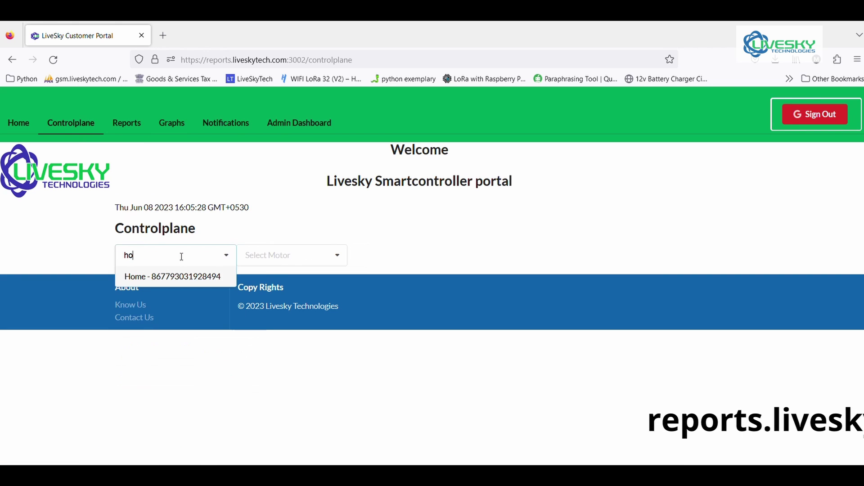
left_click(189, 276)
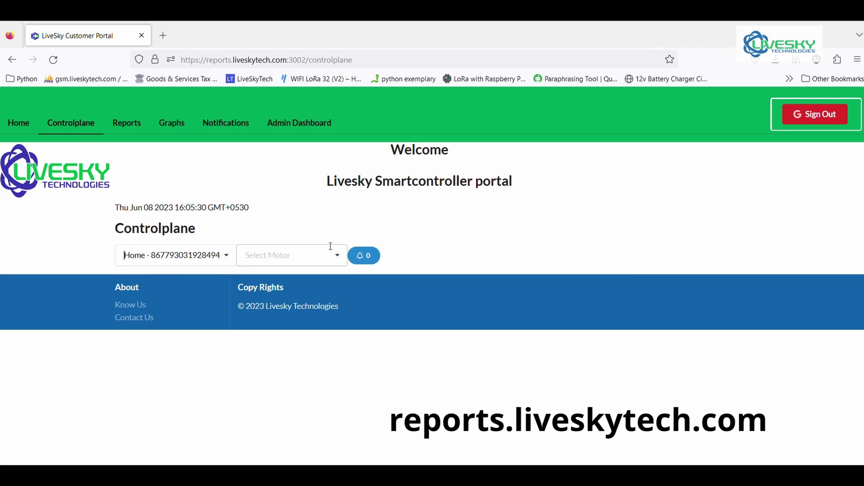
left_click(340, 258)
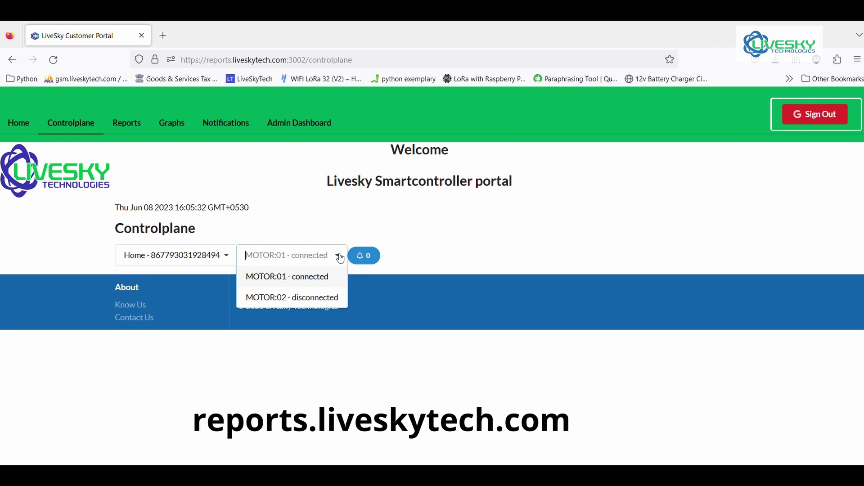
left_click(291, 287)
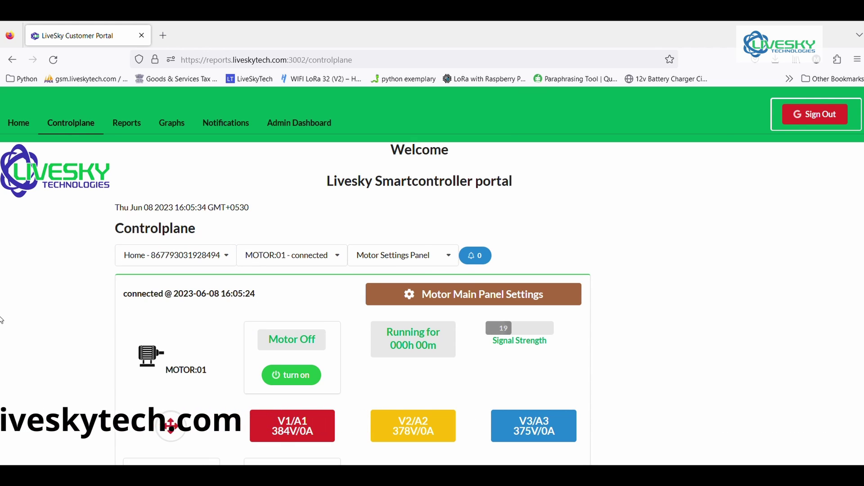
left_click(448, 262)
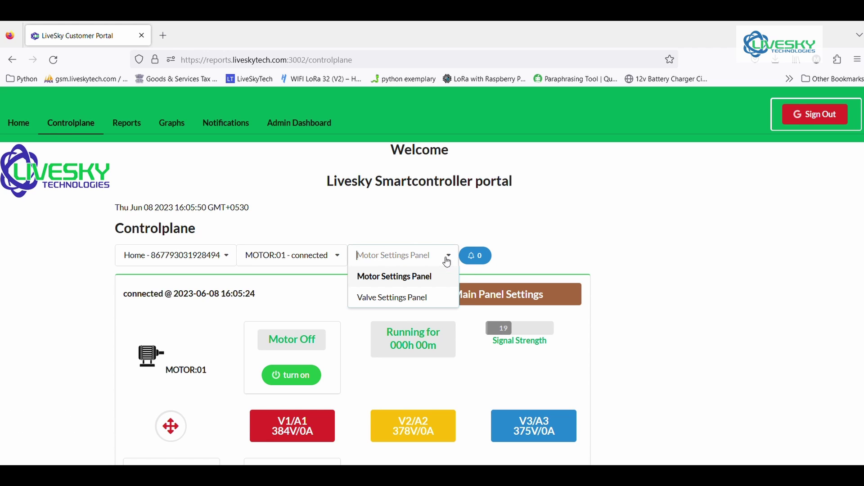
left_click(395, 298)
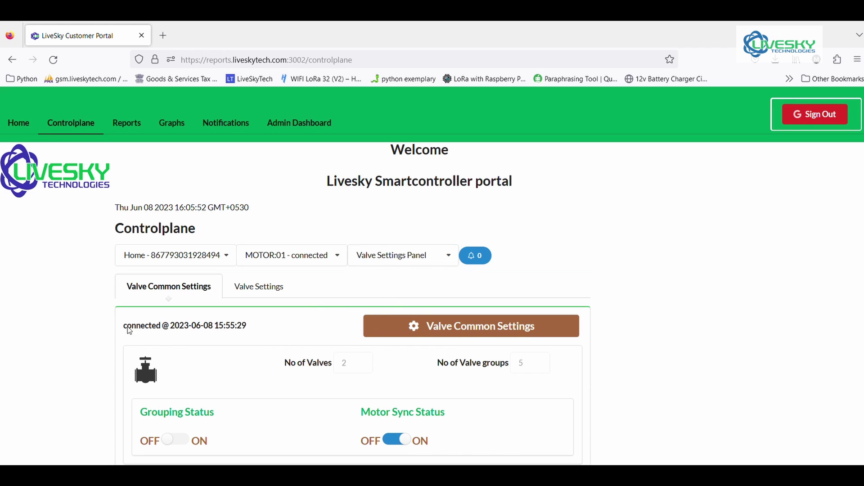
Examine the valve common settings, including grouping, motor sync, water pressure, filter wash, auto mode and the individual valves
scroll(27, 345, "down", 6)
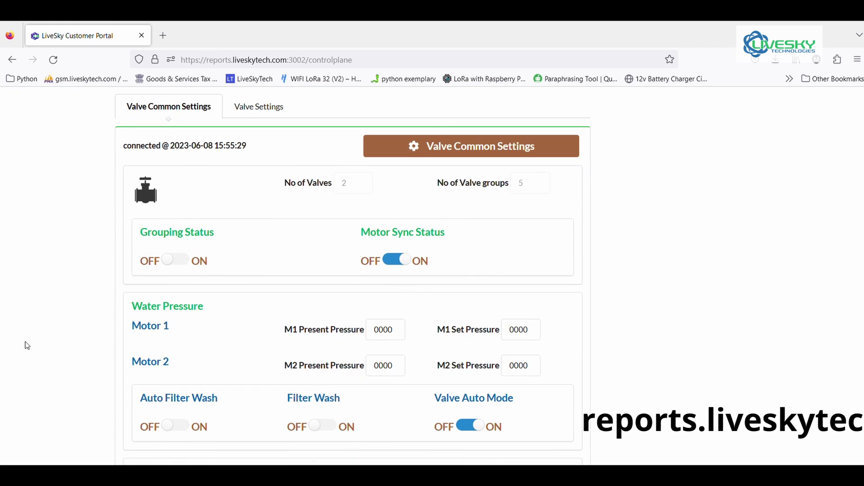
scroll(27, 345, "down", 3)
scroll(27, 345, "down", 3)
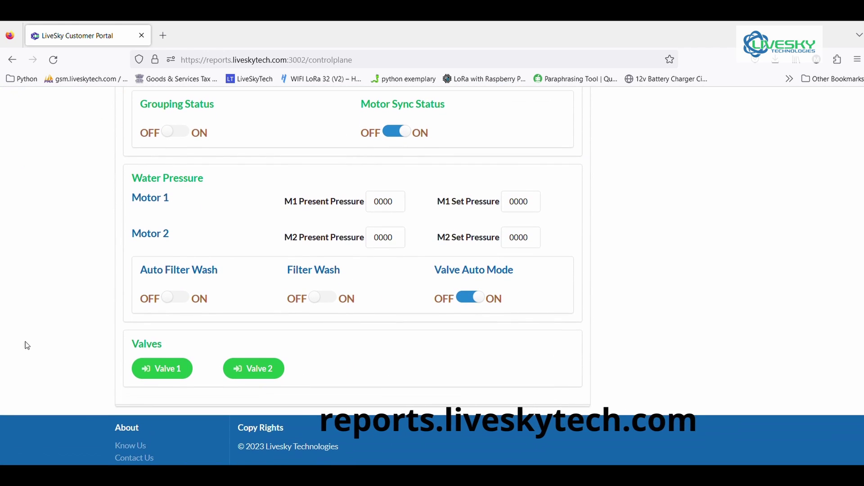
left_click(167, 370)
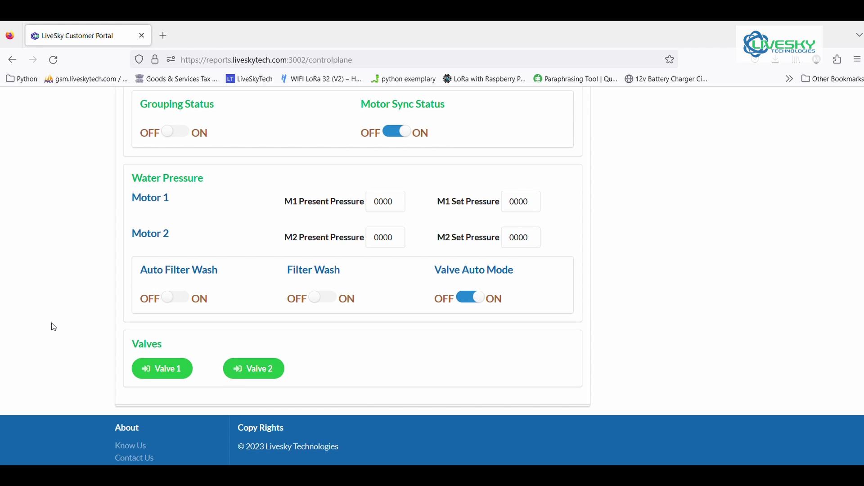
scroll(54, 327, "up", 3)
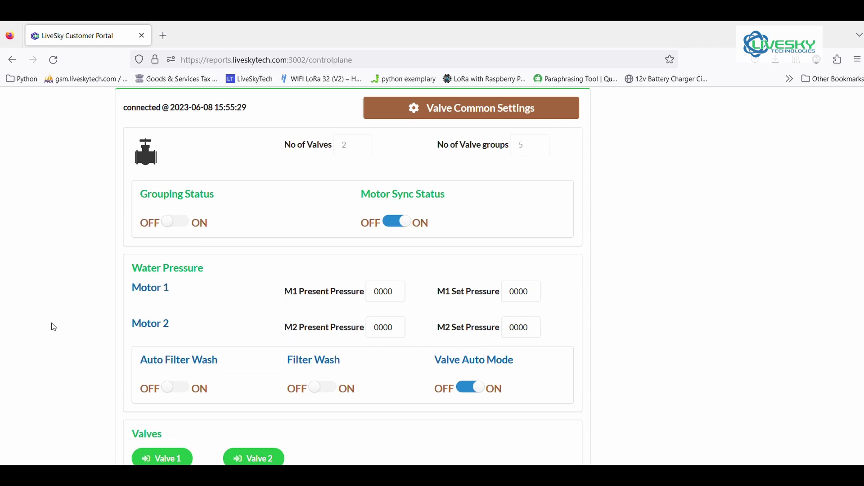
scroll(54, 328, "down", 3)
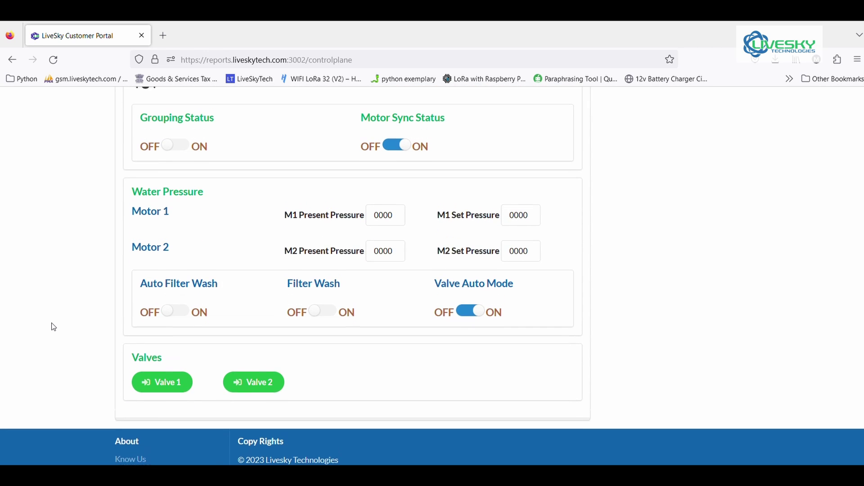
scroll(54, 328, "up", 3)
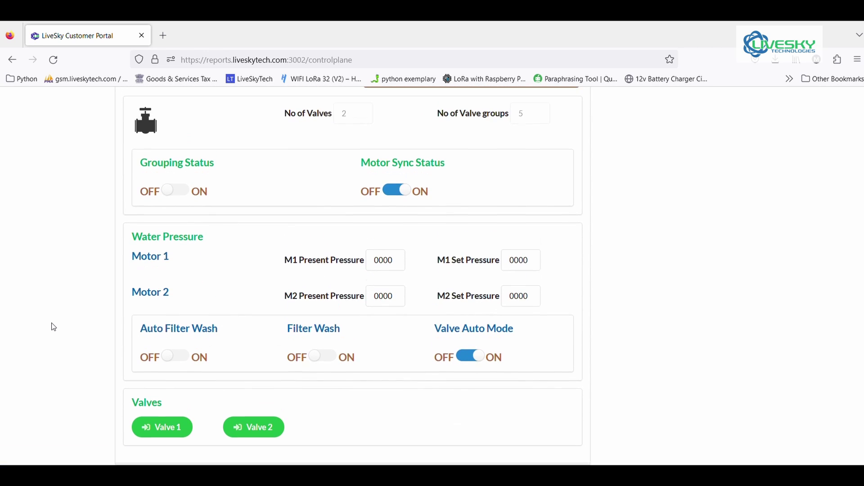
scroll(53, 328, "up", 5)
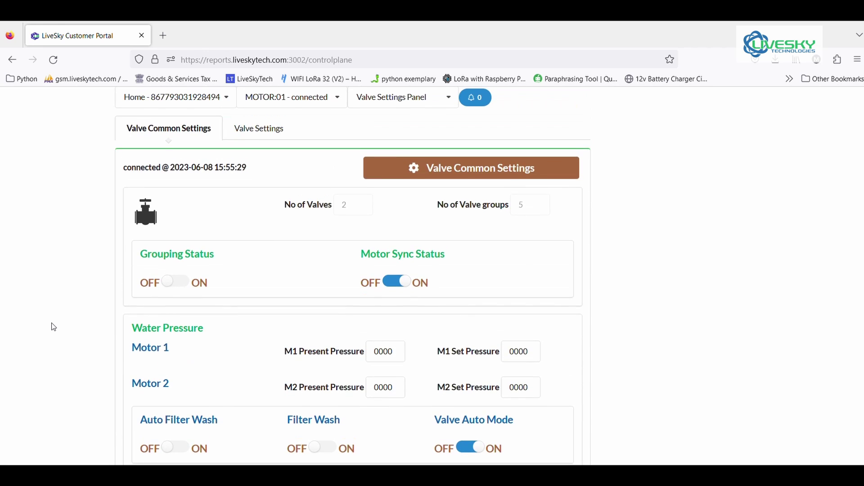
scroll(53, 327, "up", 1)
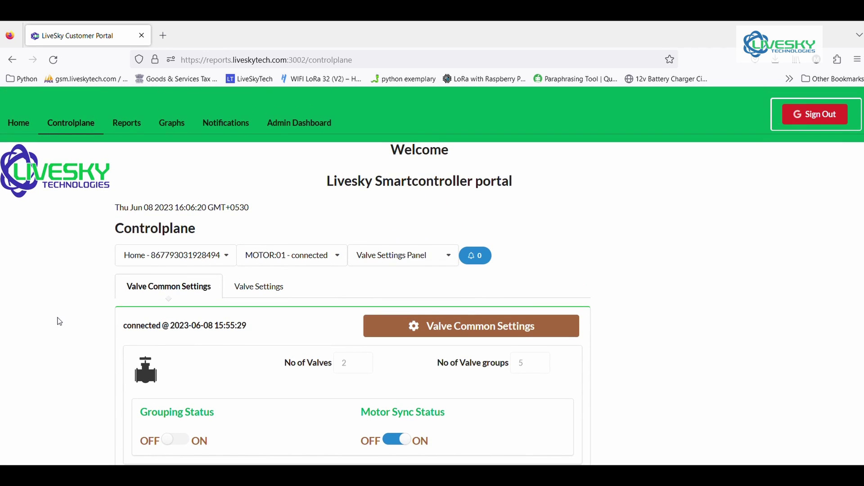
Examine the Valve Settings, covering the valve counts, filterwash timing and the set times and valves of Groups 1 to 5
left_click(260, 290)
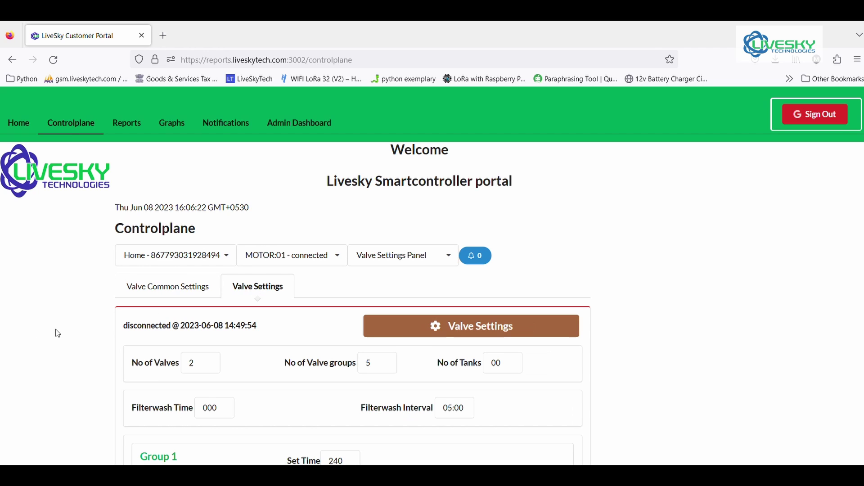
scroll(18, 340, "down", 5)
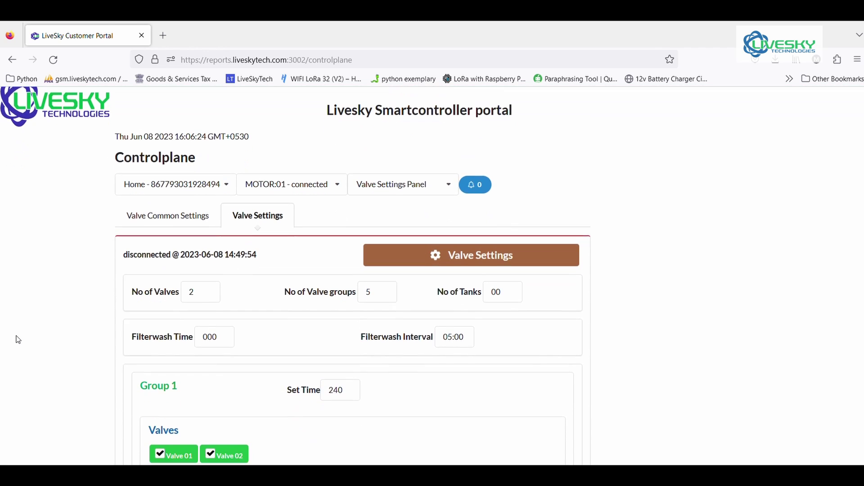
scroll(18, 340, "down", 3)
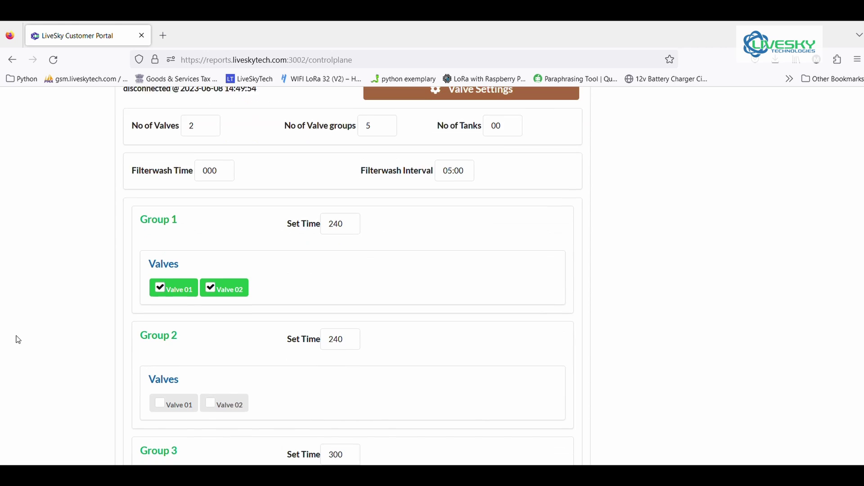
scroll(18, 340, "down", 2)
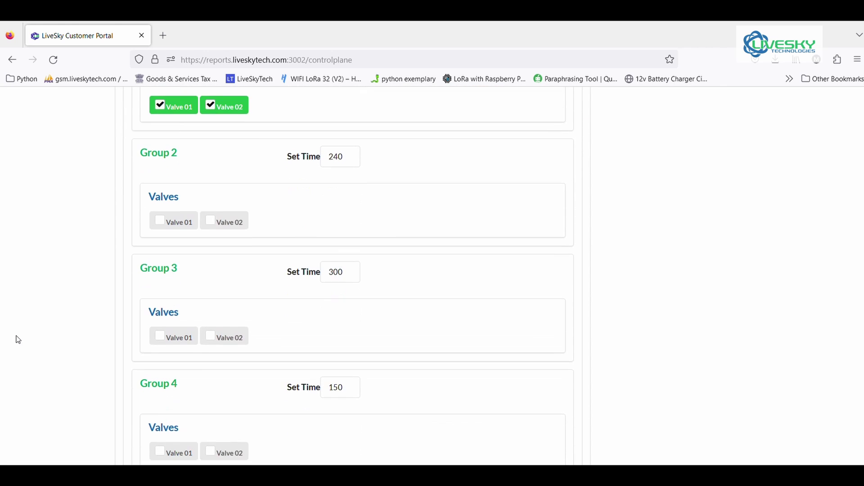
scroll(18, 340, "down", 6)
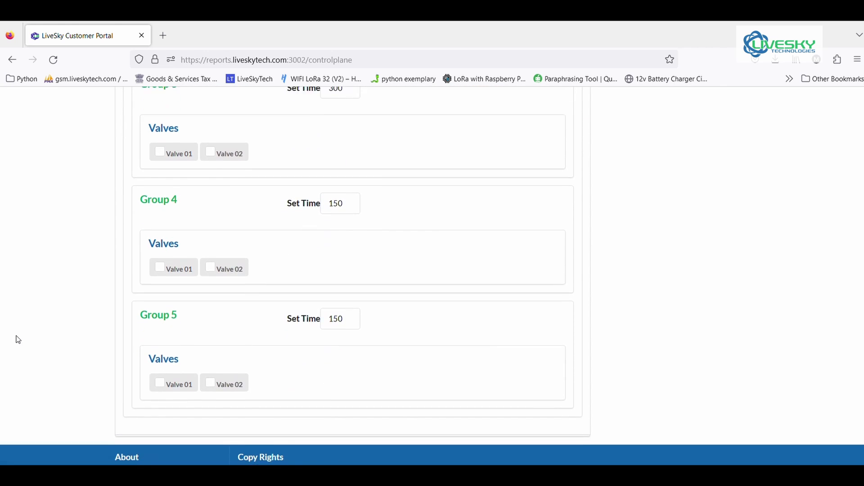